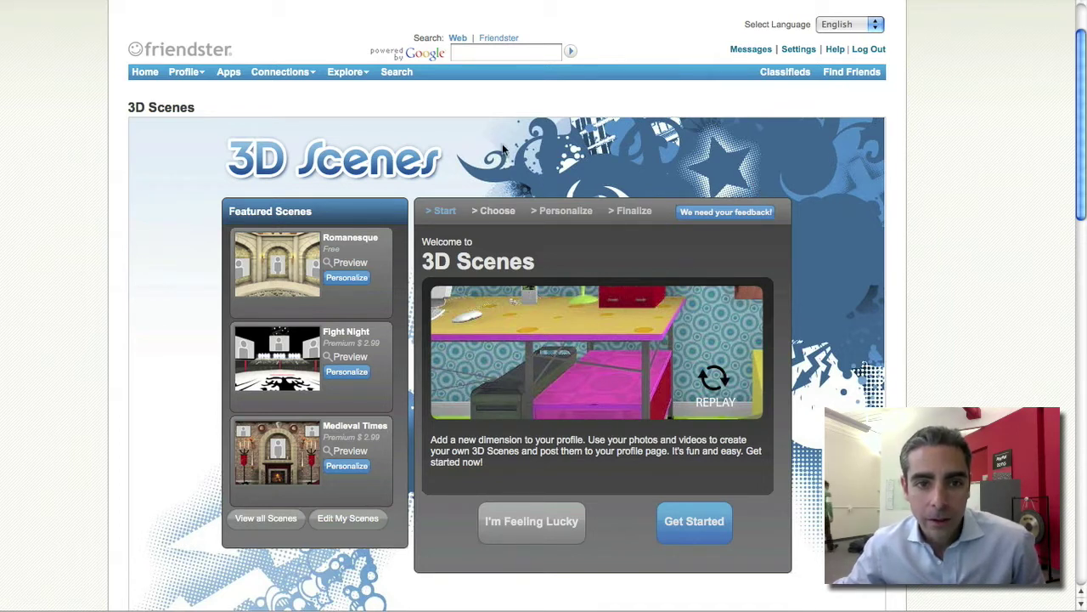
# Step: Browse the full scene library and start personalizing the premium Rock On scene
pyautogui.scroll(-2, 835, 253)
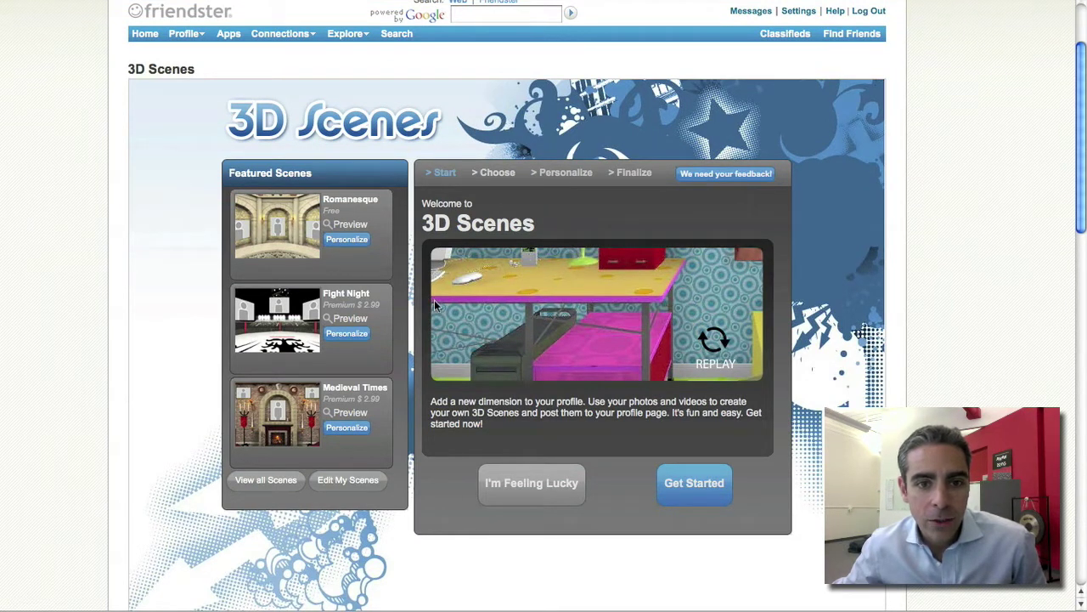
pyautogui.scroll(-2, 385, 314)
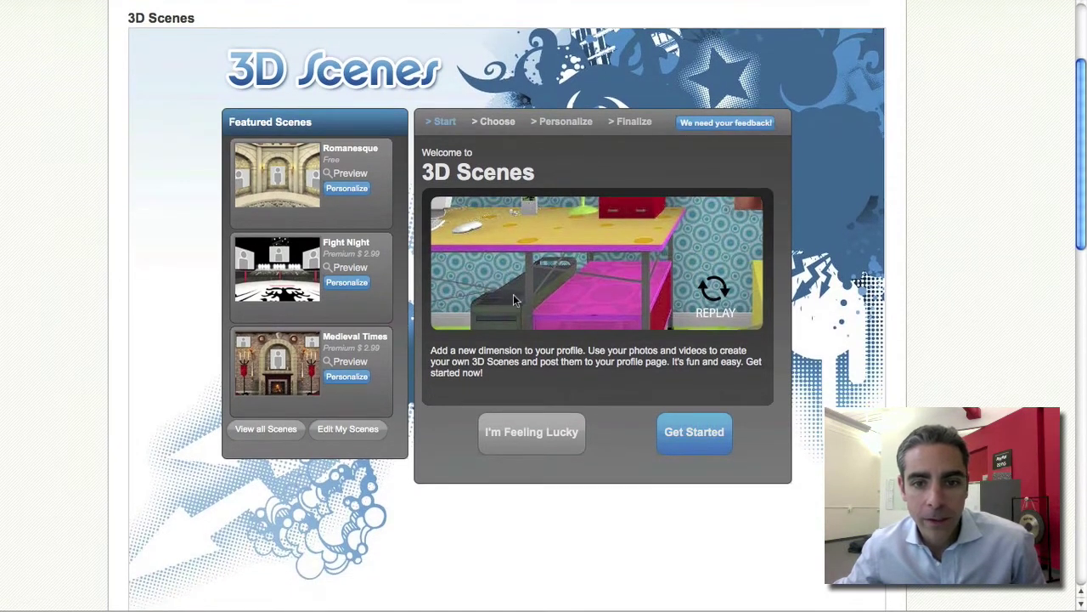
pyautogui.click(240, 430)
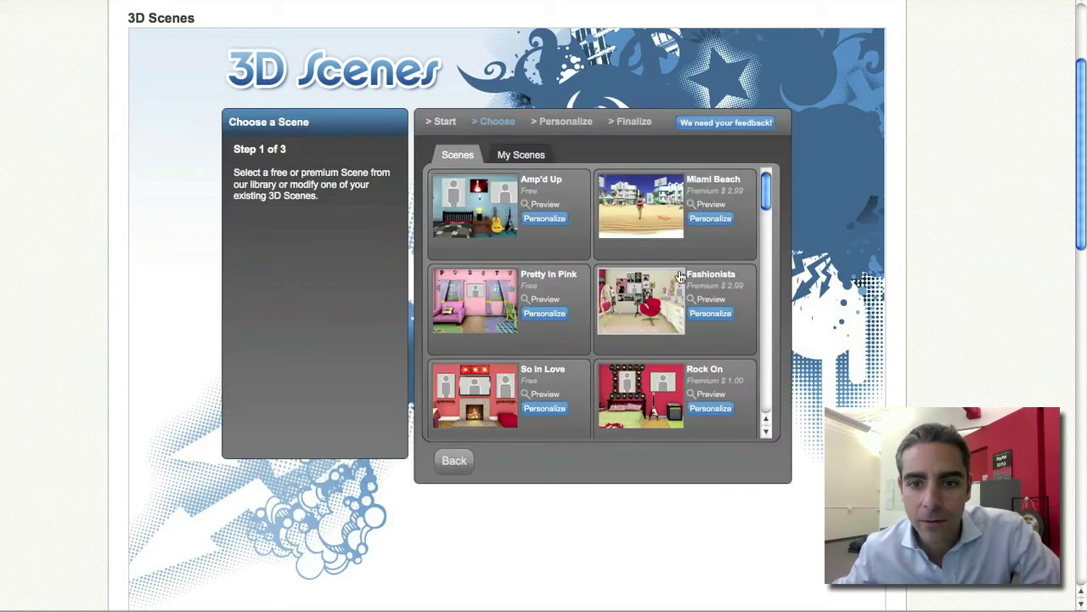
pyautogui.moveTo(767, 206); pyautogui.dragTo(771, 239)
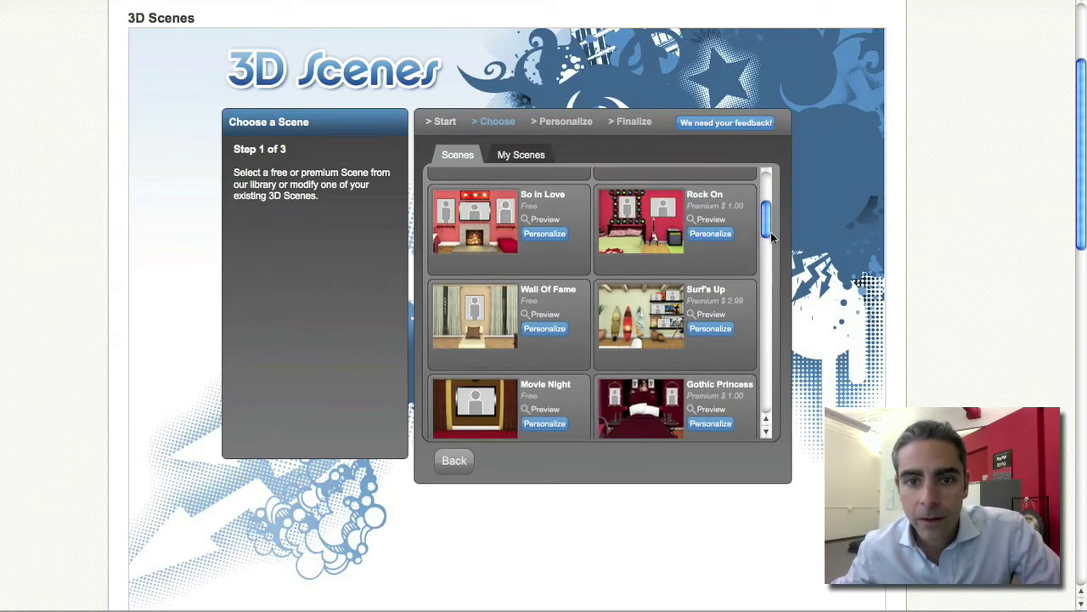
pyautogui.click(710, 235)
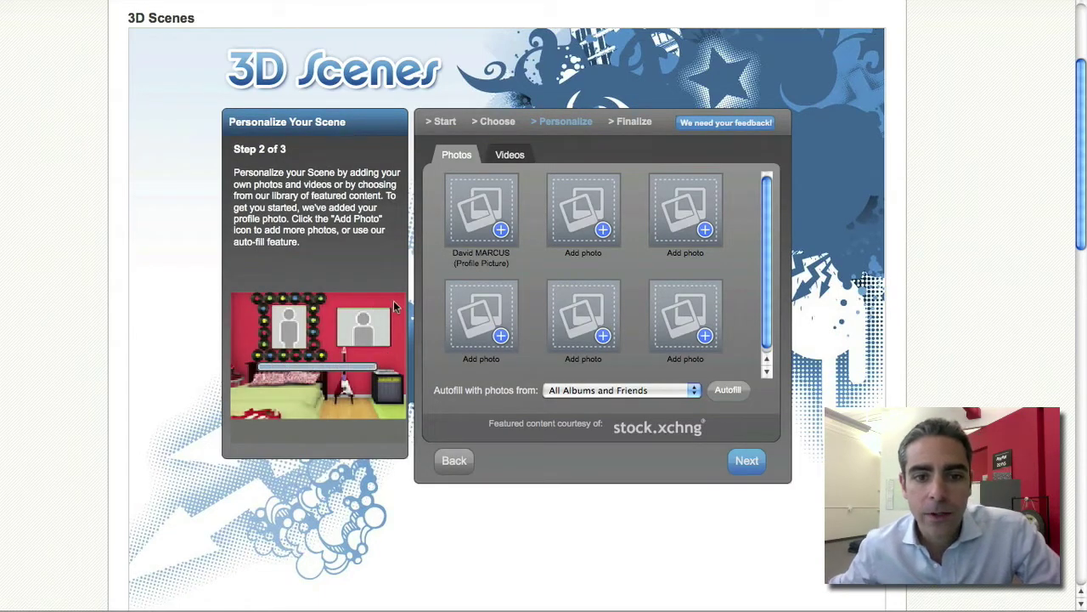
# Step: Autofill the Rock On photo slots from stock.xchng – Music, turning the room preview to check them
pyautogui.moveTo(361, 320)
pyautogui.mouseDown()
pyautogui.moveTo(260, 333)
pyautogui.moveTo(332, 335)
pyautogui.moveTo(305, 336)
pyautogui.mouseUp()
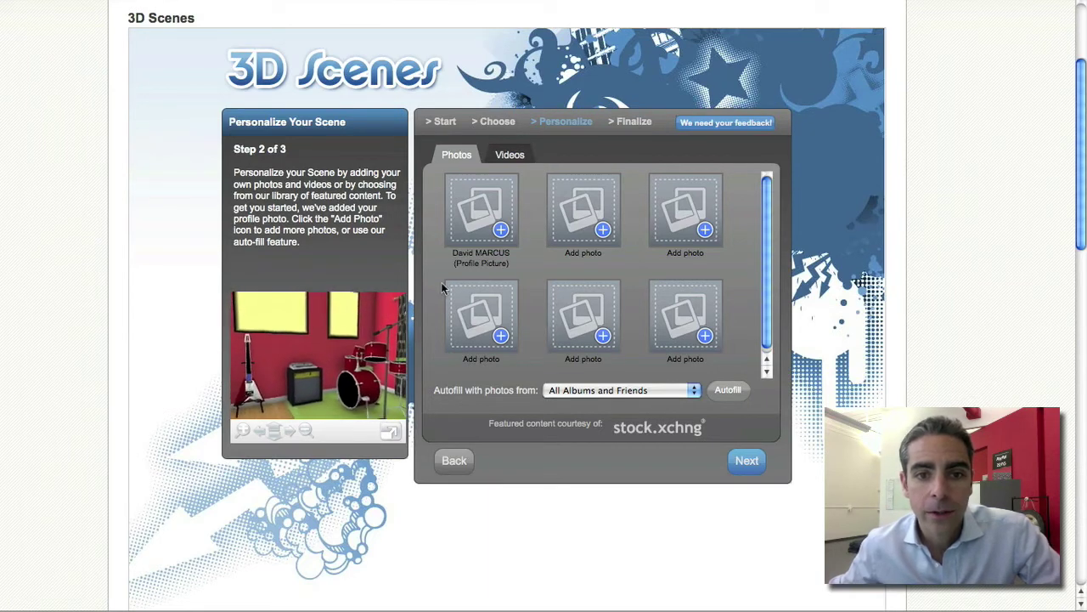
pyautogui.click(621, 390)
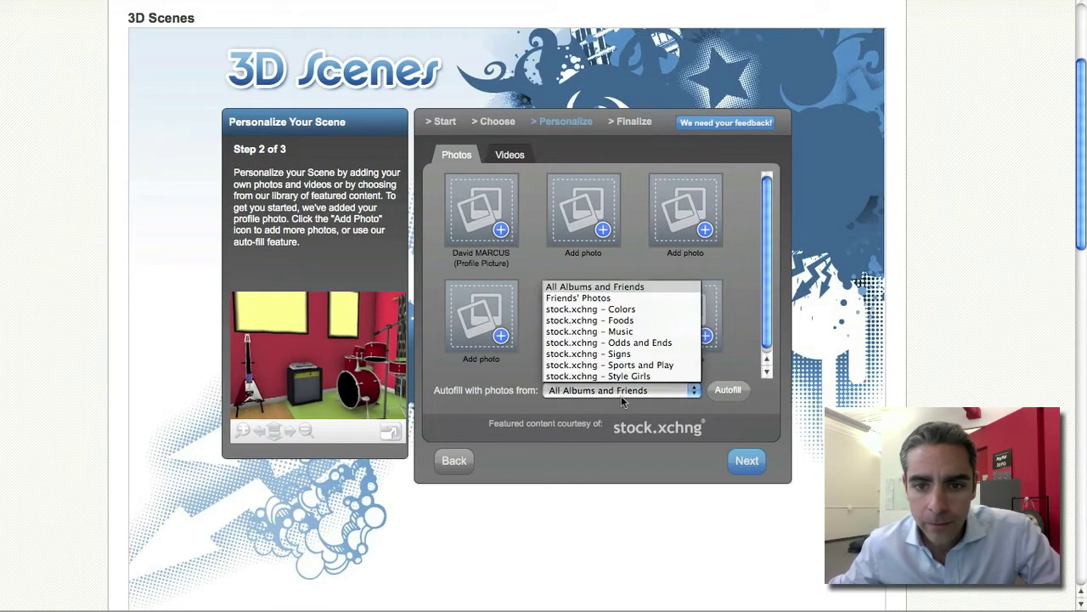
pyautogui.click(629, 331)
pyautogui.click(728, 390)
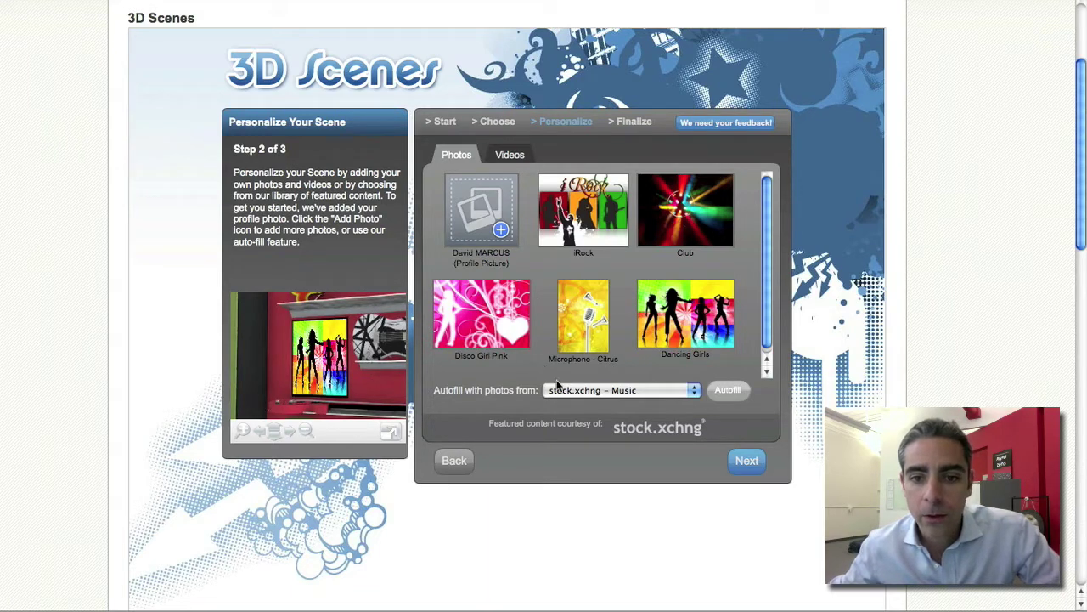
pyautogui.moveTo(353, 376); pyautogui.dragTo(381, 321)
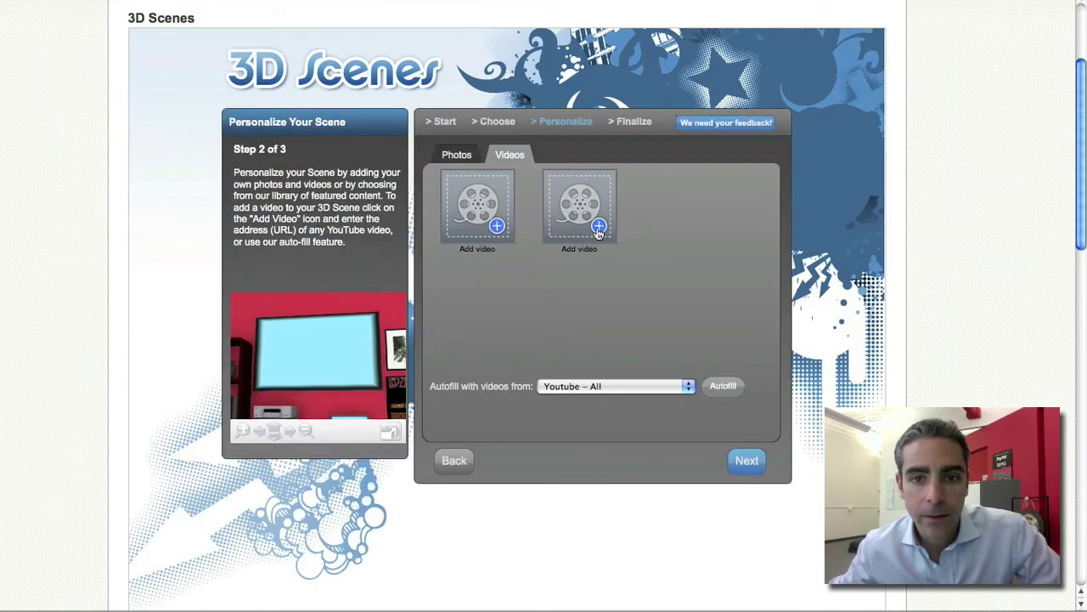
# Step: Skip adding videos and proceed to the Rock On finalize step
pyautogui.click(498, 226)
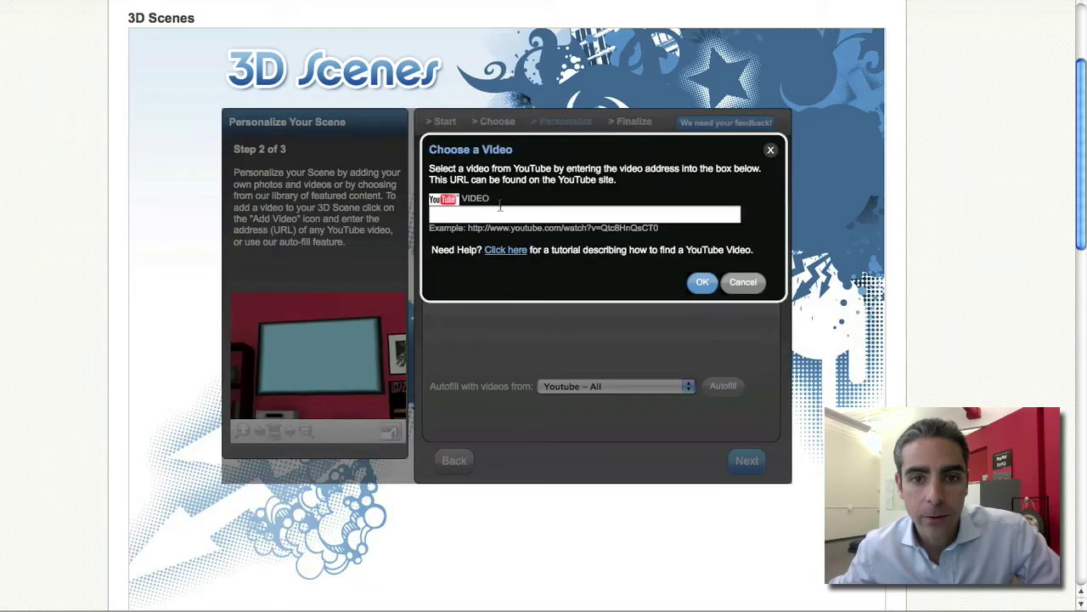
pyautogui.click(742, 282)
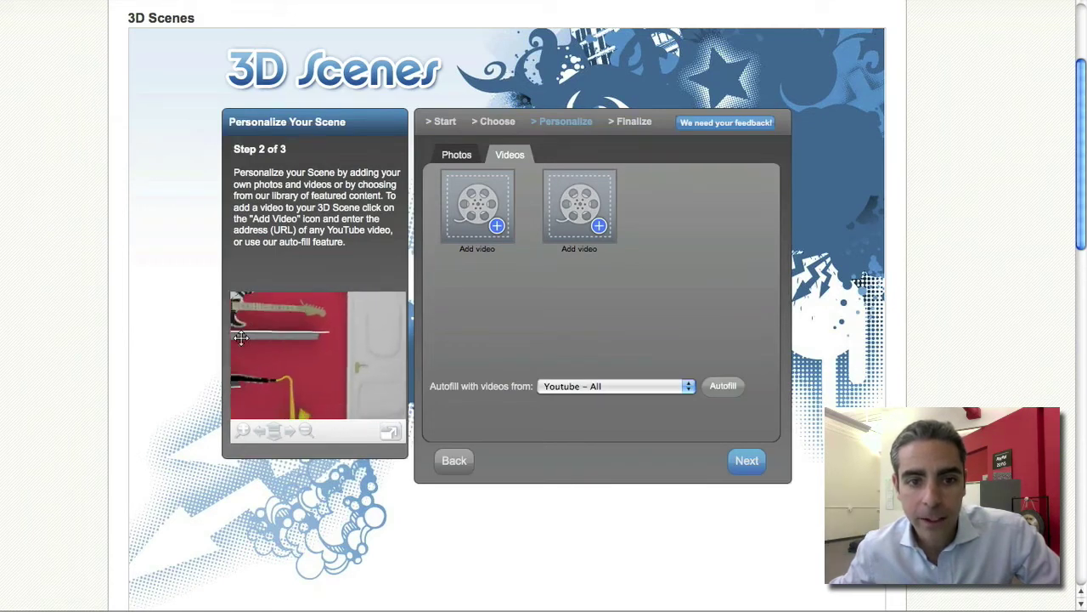
pyautogui.click(749, 463)
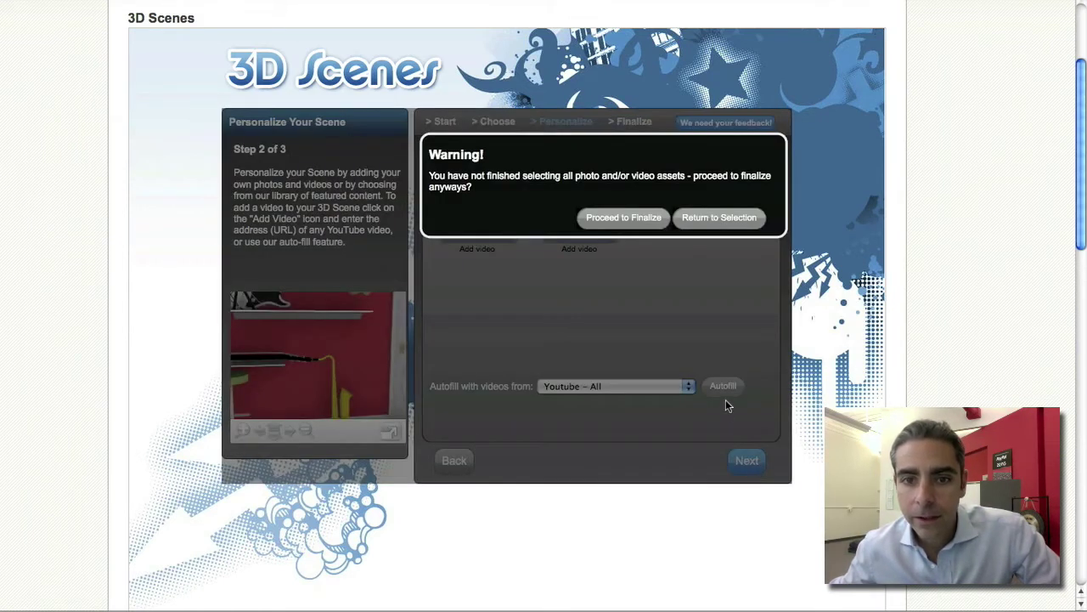
pyautogui.click(650, 217)
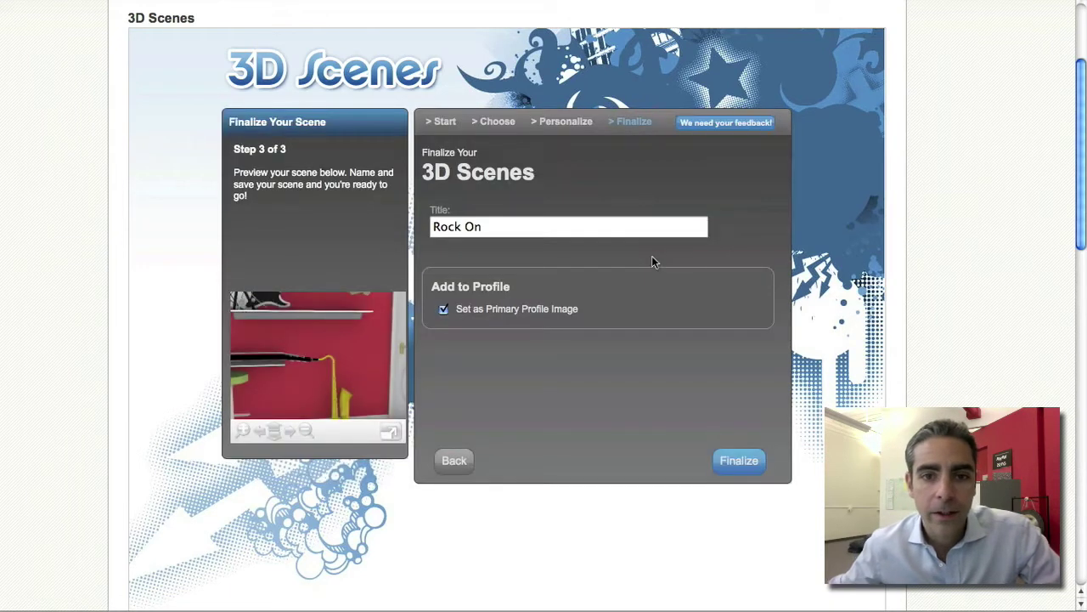
# Step: Save the finished Rock On scene to reach its $1.00 payment page
pyautogui.click(752, 468)
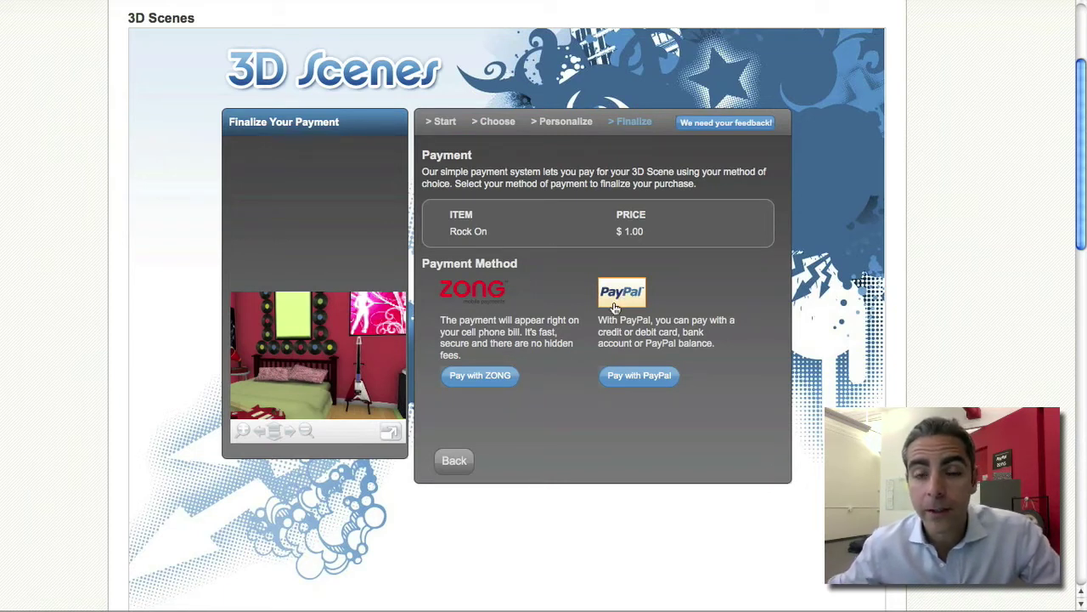
pyautogui.click(506, 379)
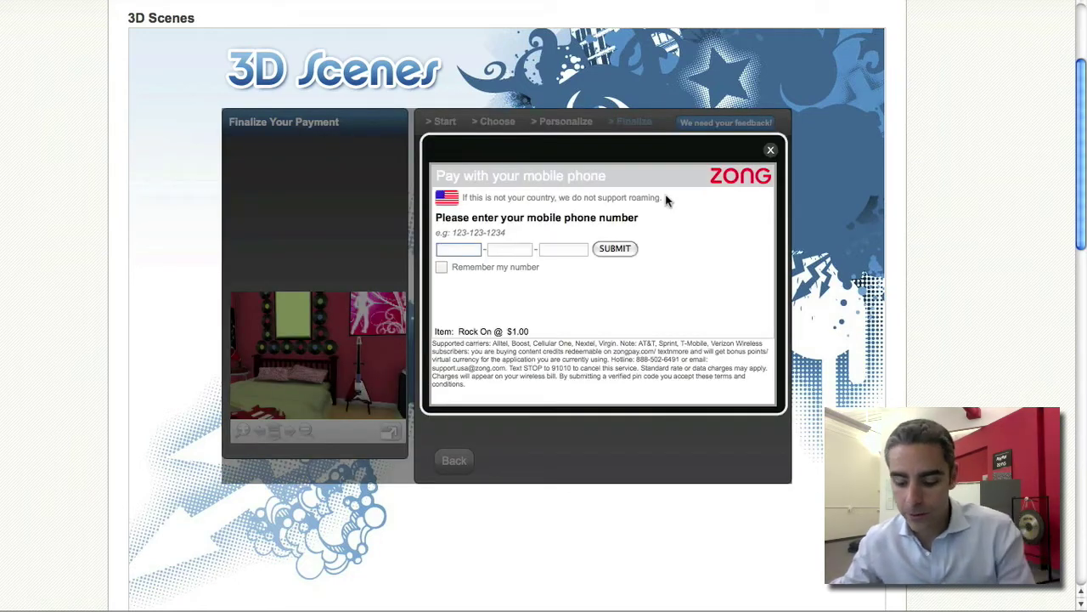
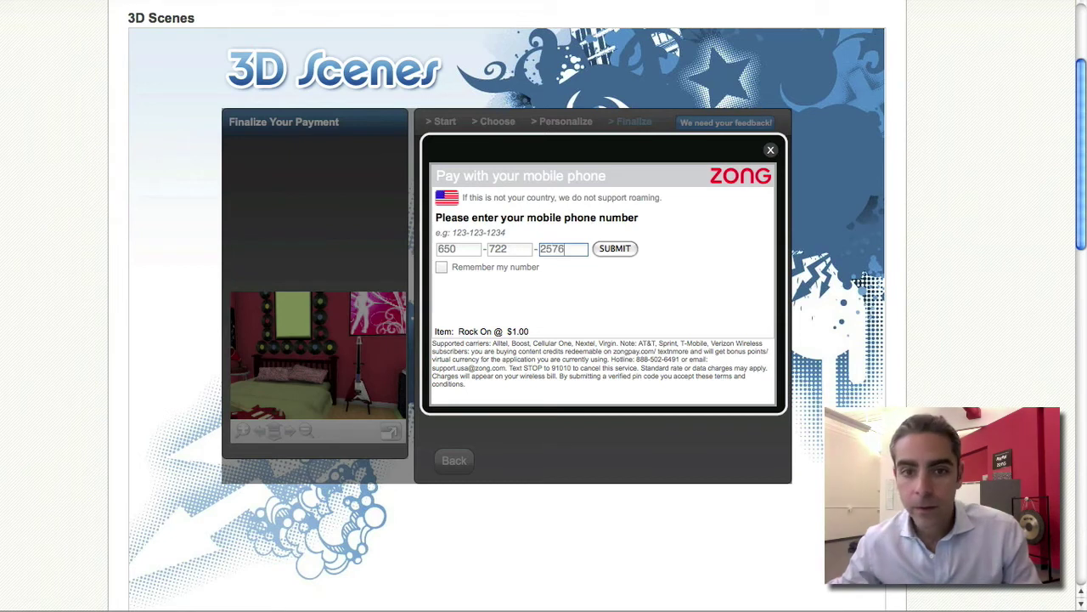
pyautogui.click(606, 251)
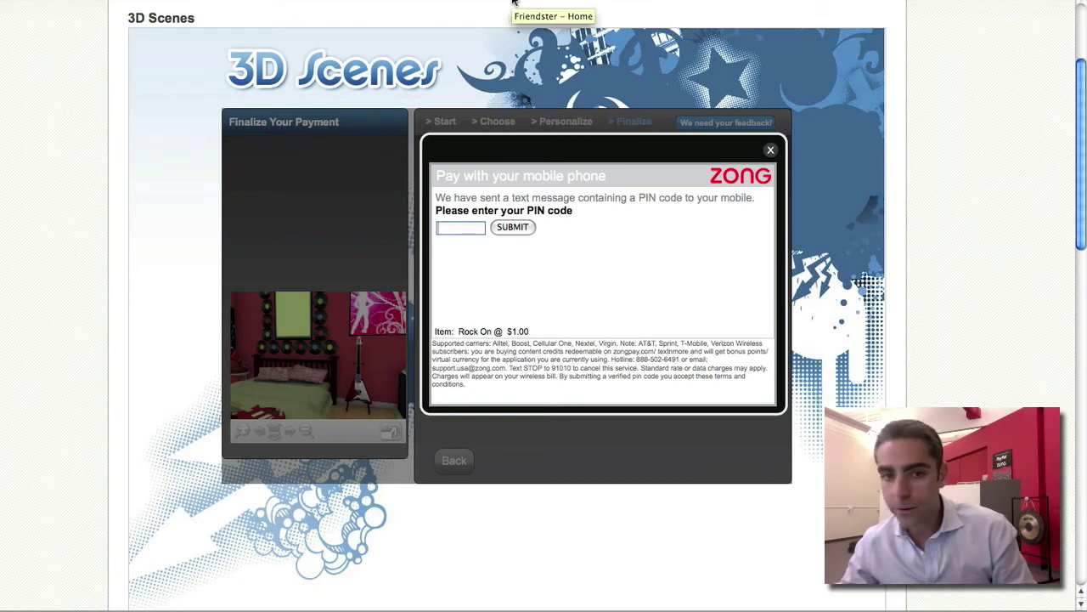
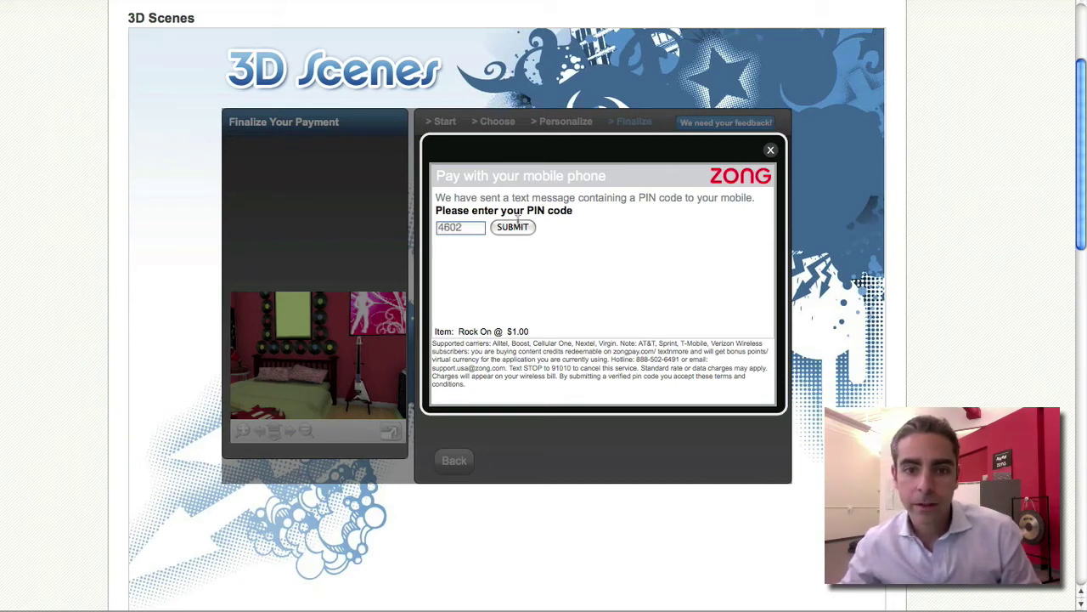
pyautogui.press('Return')
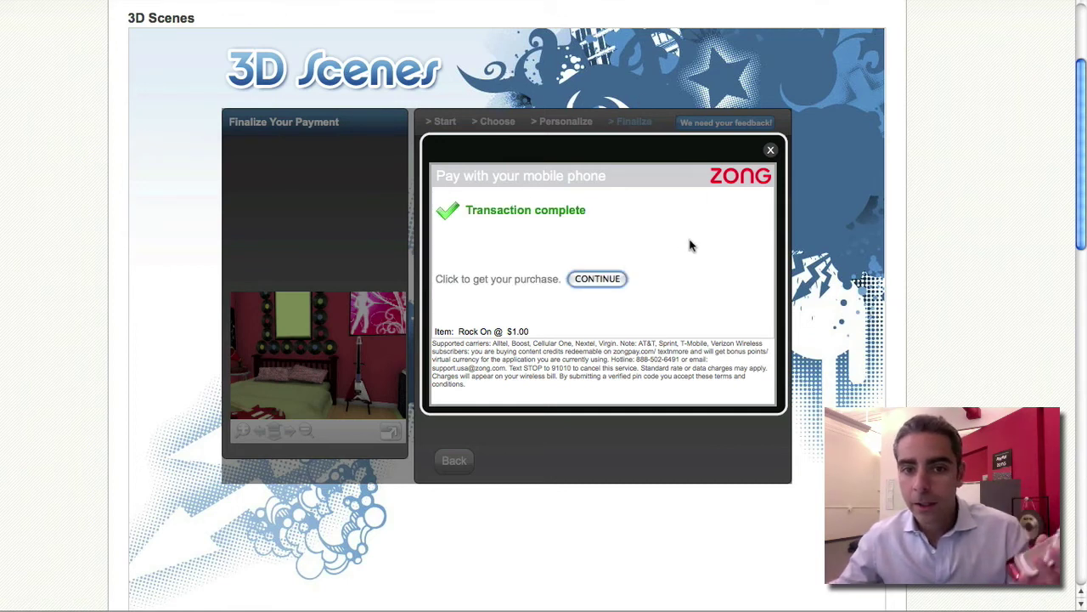
pyautogui.click(603, 278)
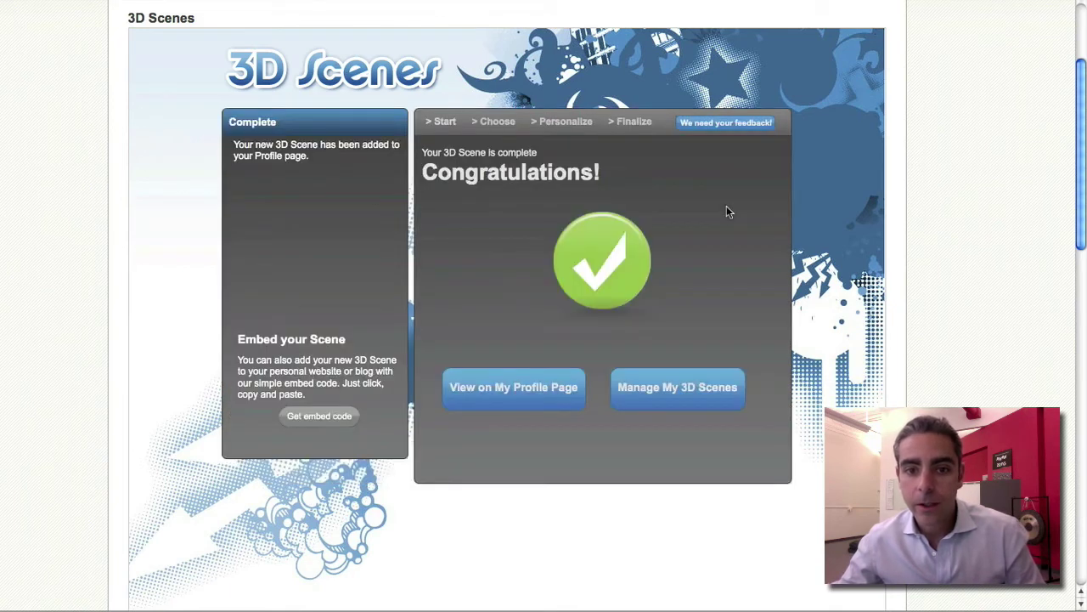
# Step: Reopen the Rock On scene from the My Scenes list
pyautogui.click(718, 388)
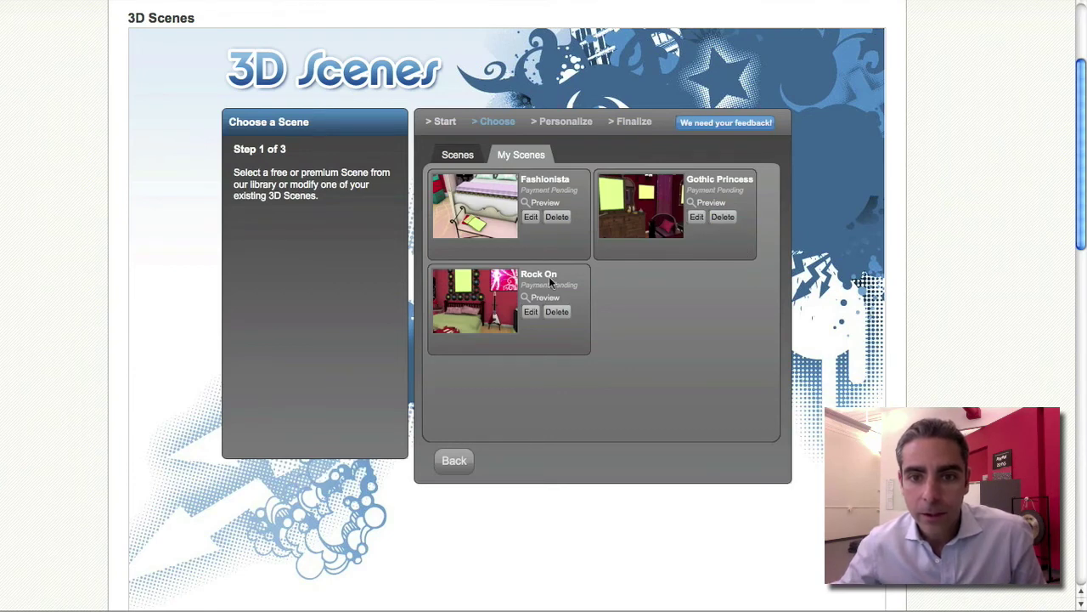
pyautogui.click(489, 297)
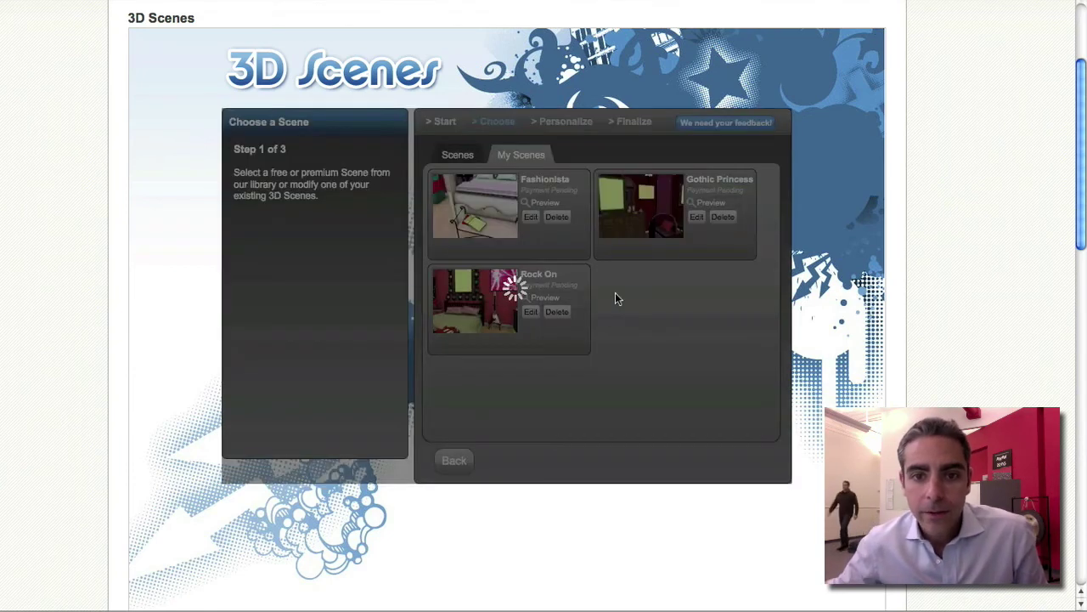